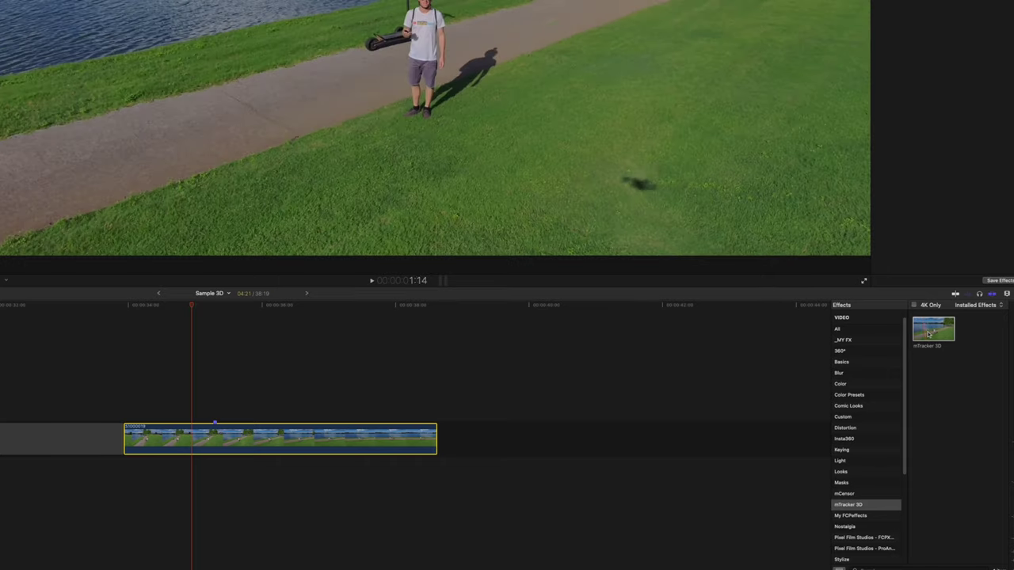
# Apply the mTracker 3D effect to the park clip in the timeline and track the footage
pyautogui.moveTo(932, 406); pyautogui.dragTo(702, 441)
pyautogui.moveTo(547, 386); pyautogui.dragTo(394, 432)
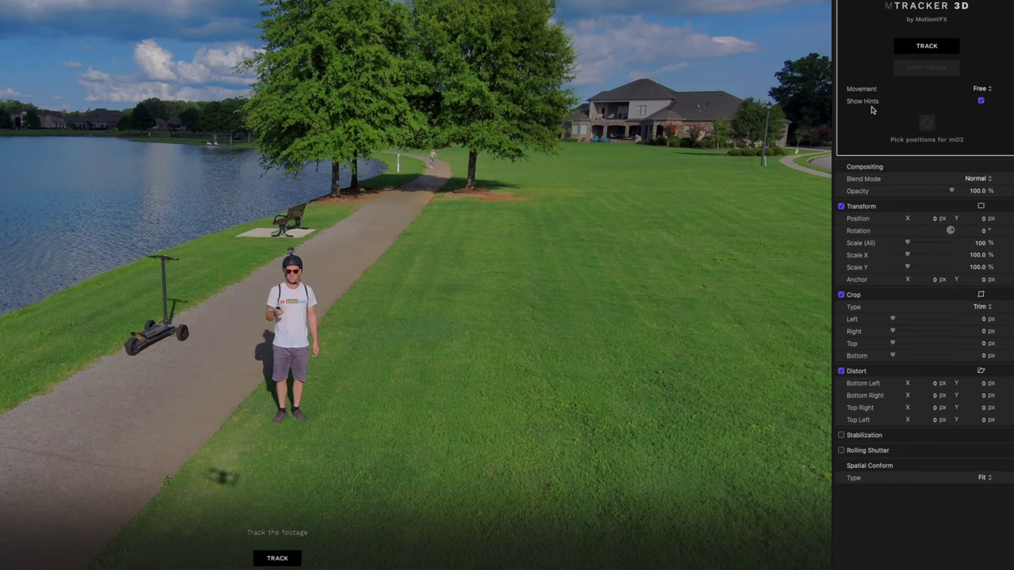
pyautogui.click(928, 47)
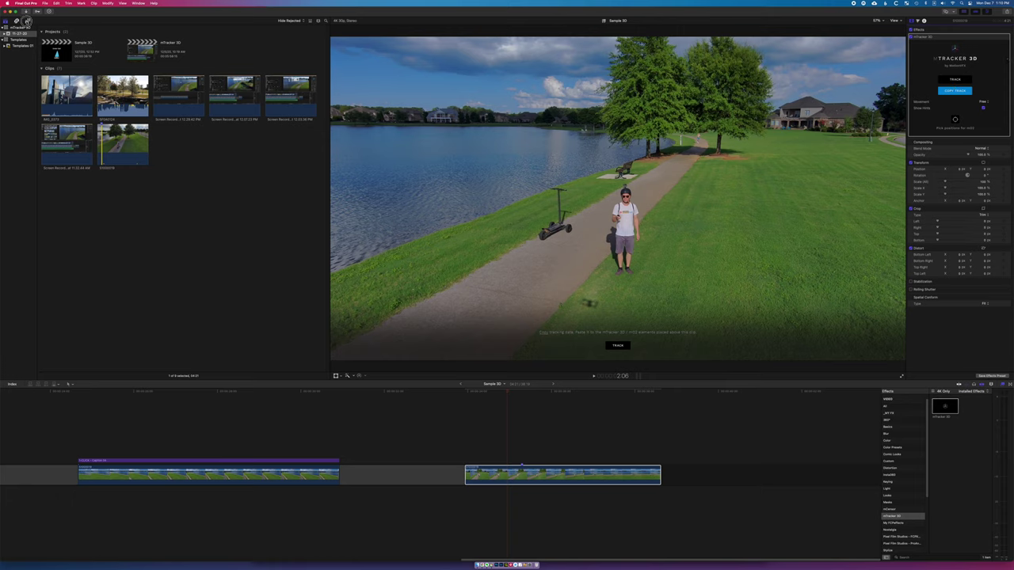
# Add the mTracker 3D title with the HARD FATE preset above the tracked clip
pyautogui.click(27, 21)
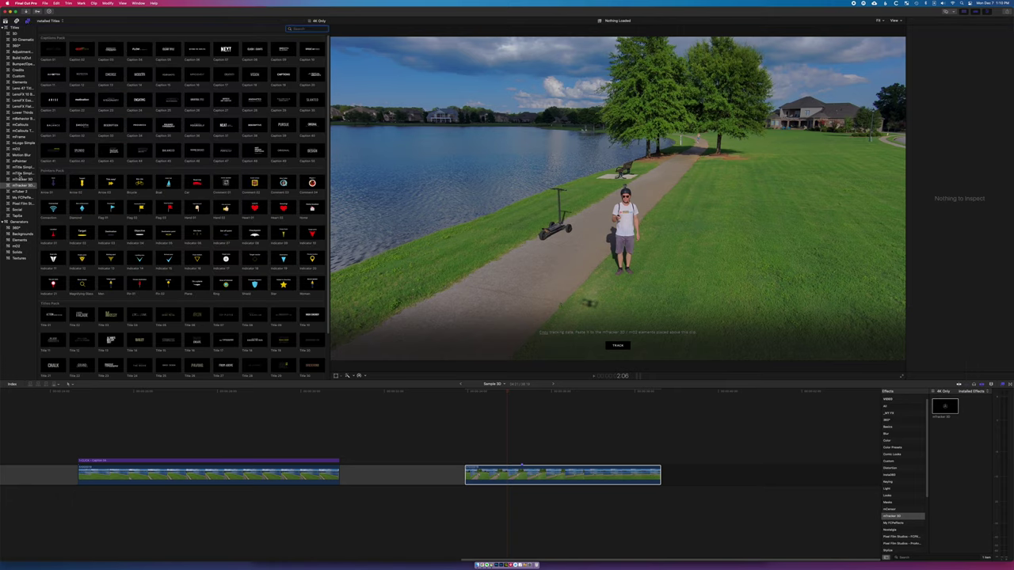
pyautogui.click(22, 179)
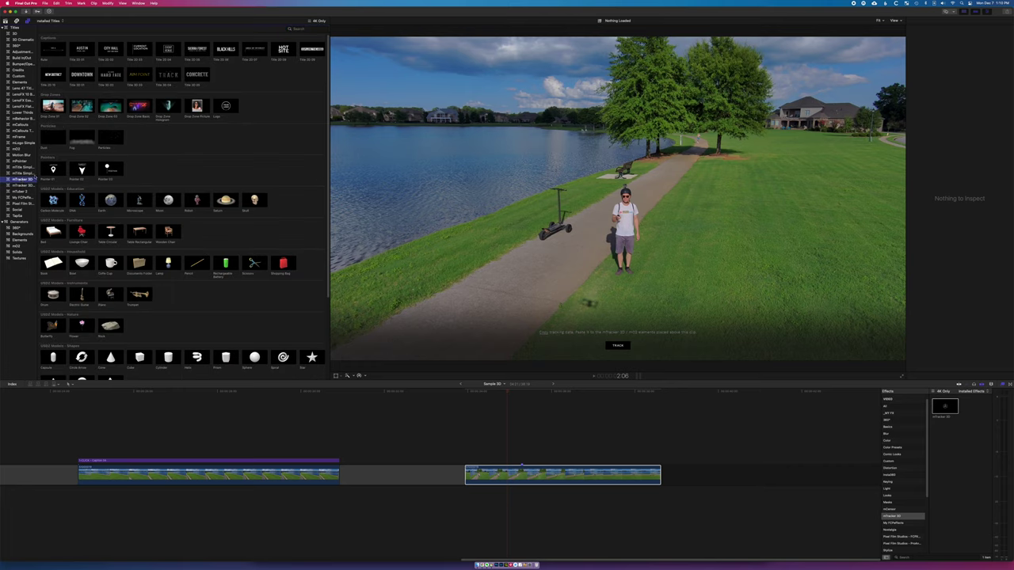
pyautogui.scroll(-2, 224, 144)
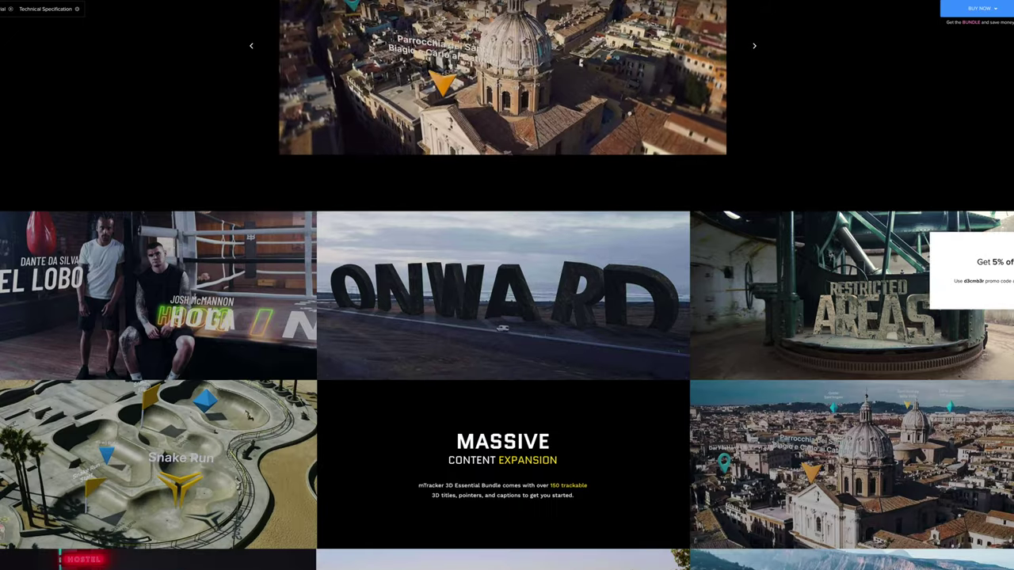
pyautogui.scroll(-3, 507, 286)
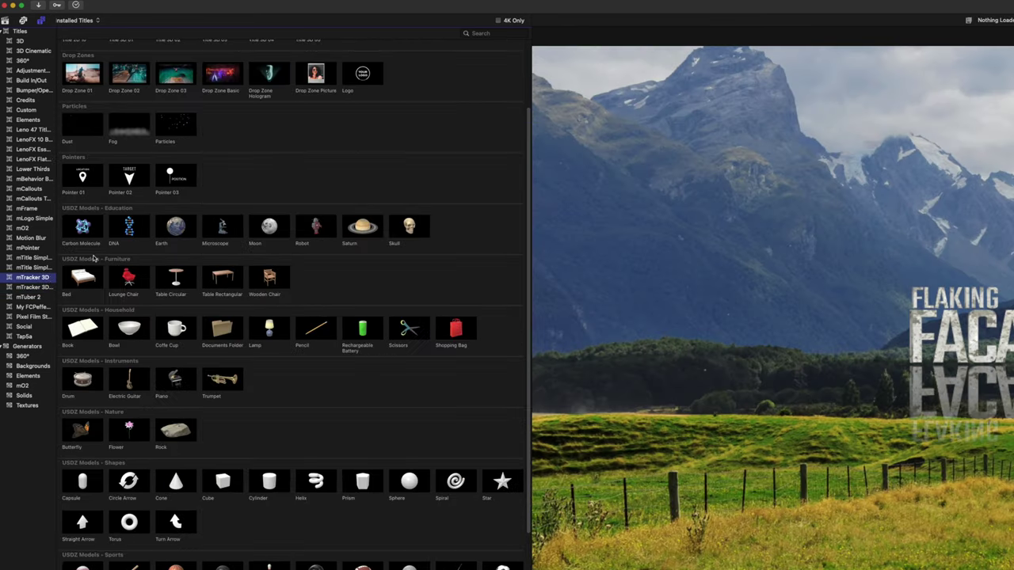
pyautogui.scroll(2, 437, 220)
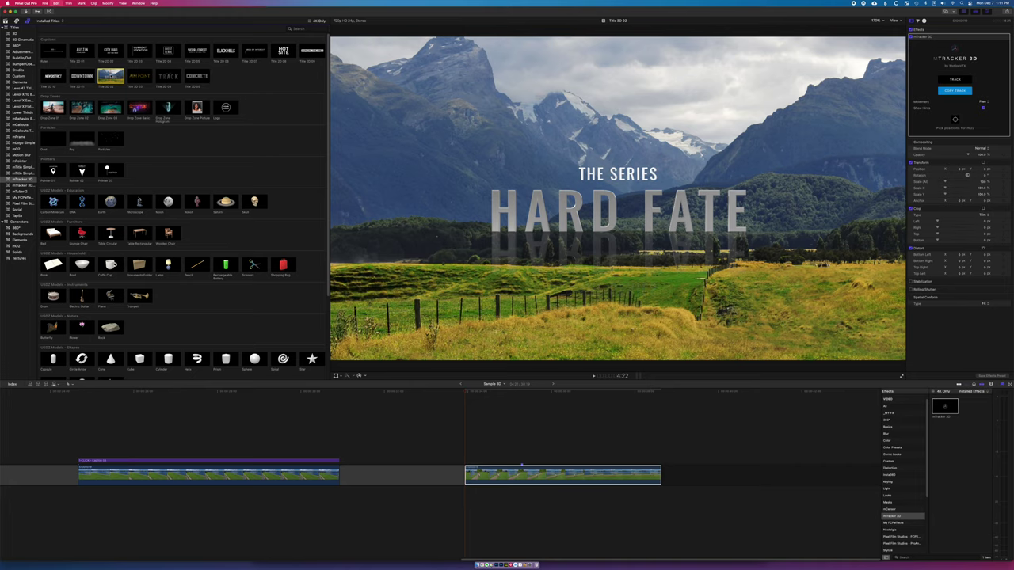
pyautogui.doubleClick(111, 76)
pyautogui.click(571, 392)
pyautogui.press('super+4')
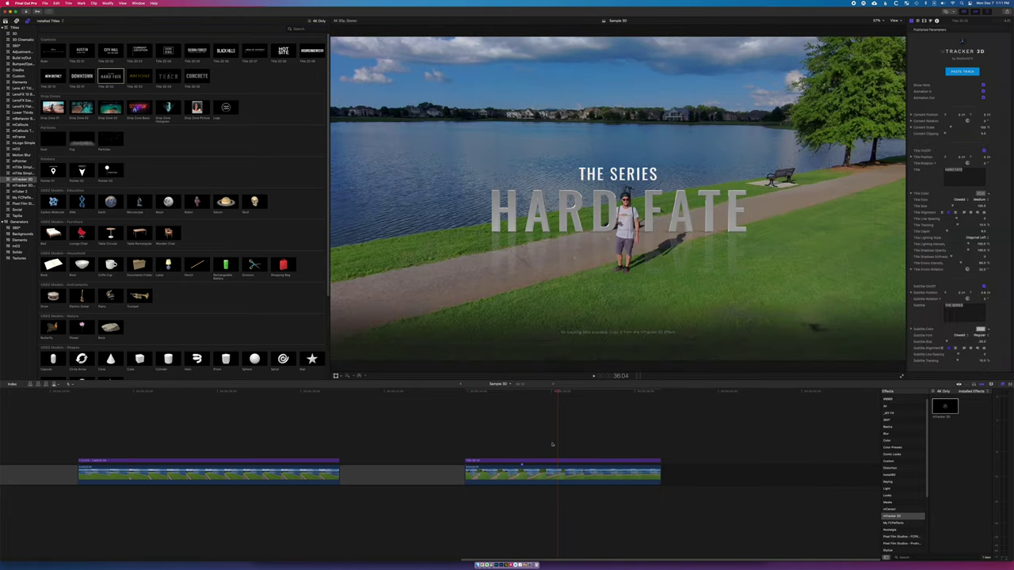
# Copy the clip's tracking data into the HARD FATE title and anchor the title at a point on the lake
pyautogui.click(559, 475)
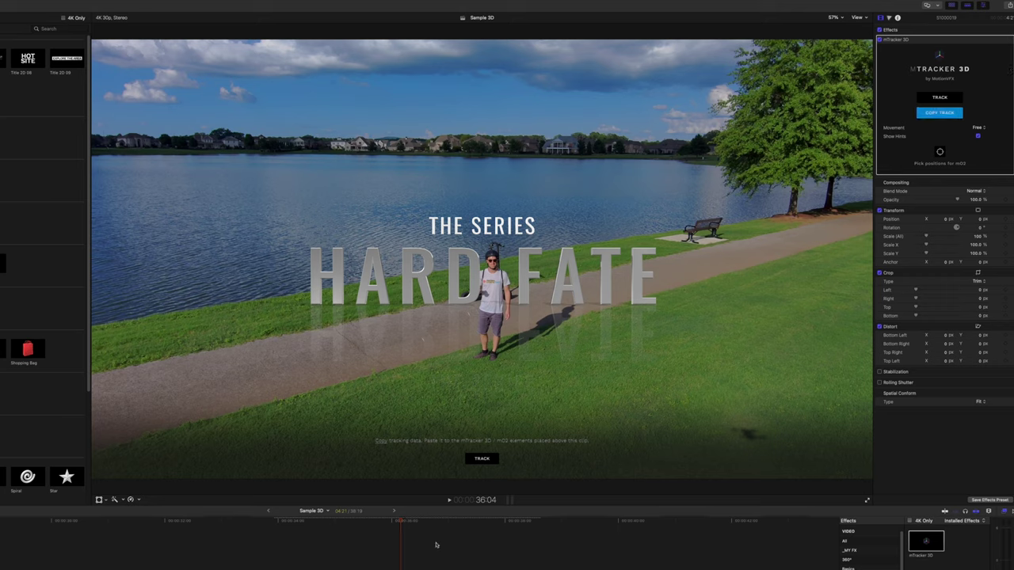
pyautogui.click(840, 210)
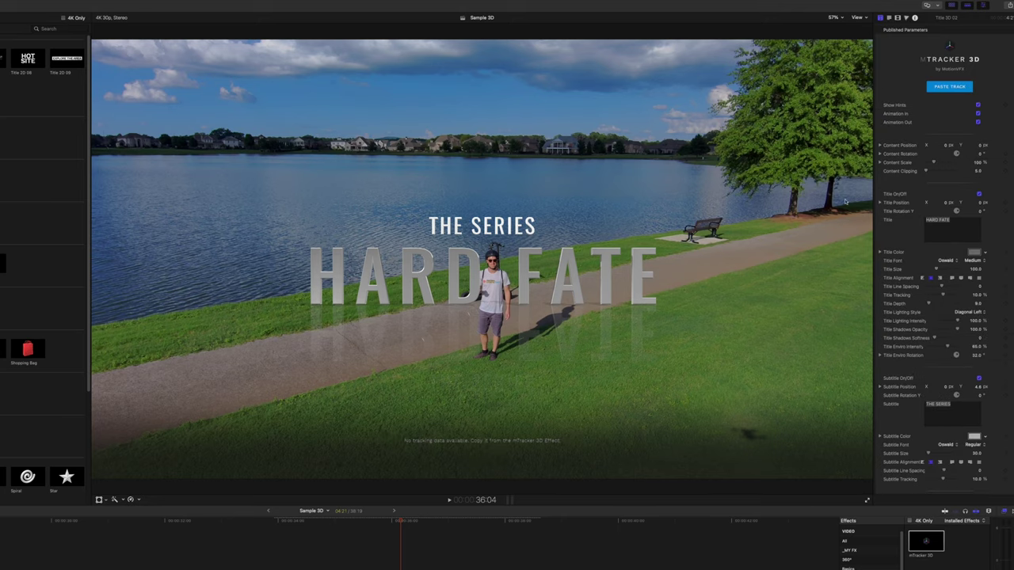
pyautogui.click(947, 87)
pyautogui.click(356, 229)
pyautogui.click(482, 460)
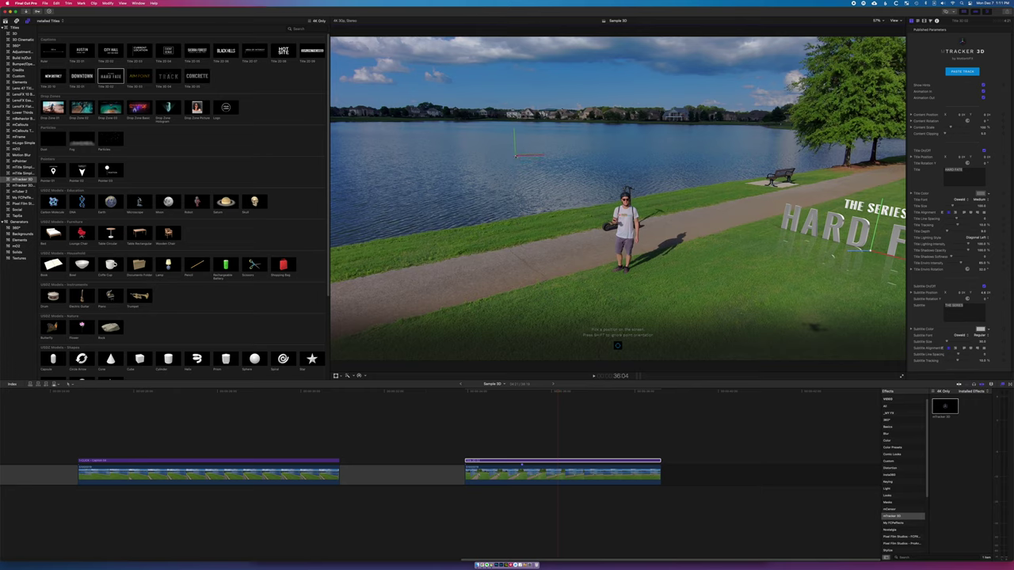
pyautogui.click(505, 162)
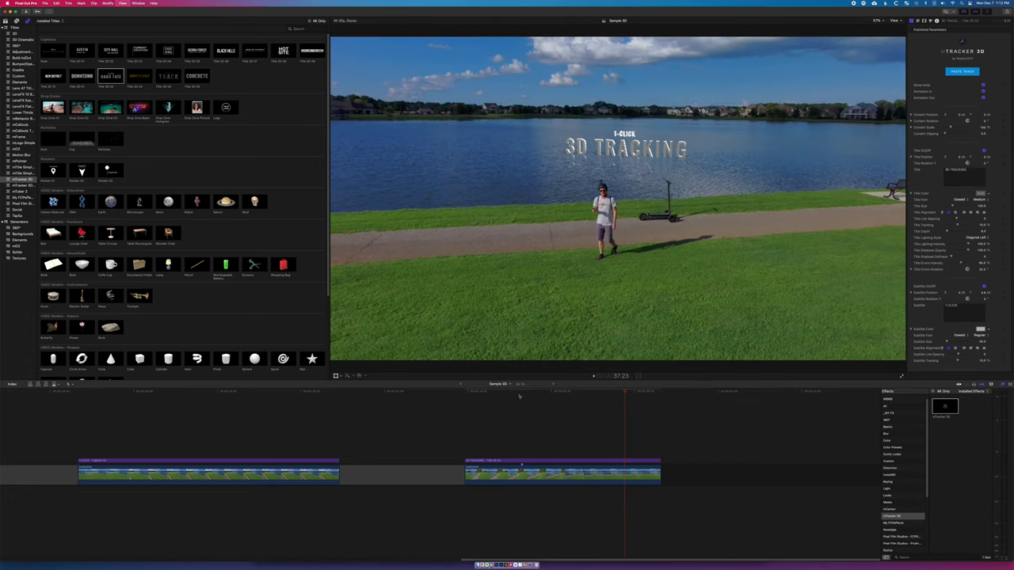
# Enlarge the 3D TRACKING title through its content scale so it spans the lake
pyautogui.moveTo(521, 389); pyautogui.dragTo(566, 393)
pyautogui.moveTo(983, 171); pyautogui.dragTo(982, 127)
pyautogui.click(918, 21)
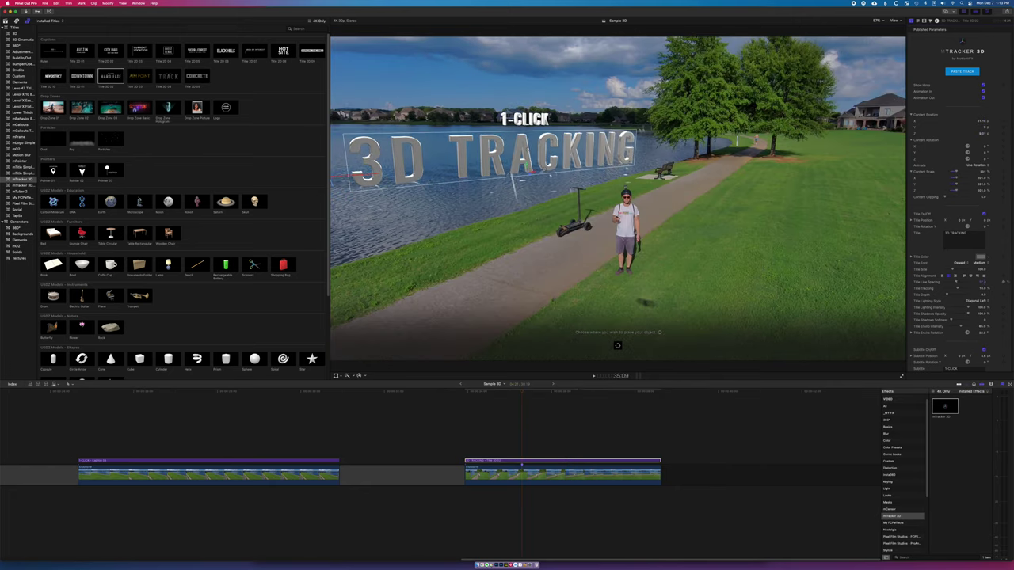
# Set the font of the 3D TRACKING title and the 1-CLICK subtitle to Aller Display
pyautogui.click(960, 262)
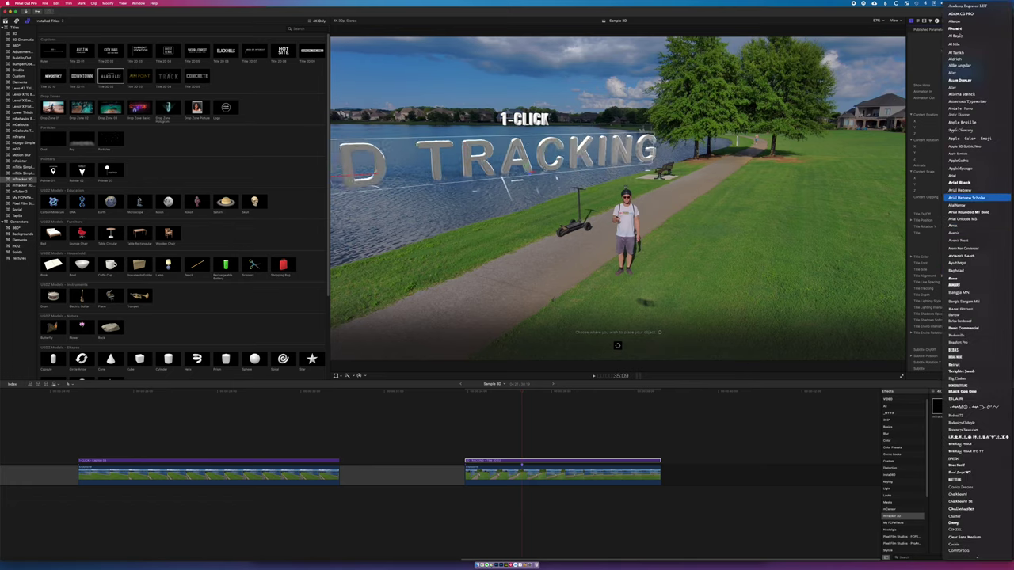
pyautogui.click(961, 80)
pyautogui.click(918, 21)
pyautogui.doubleClick(524, 119)
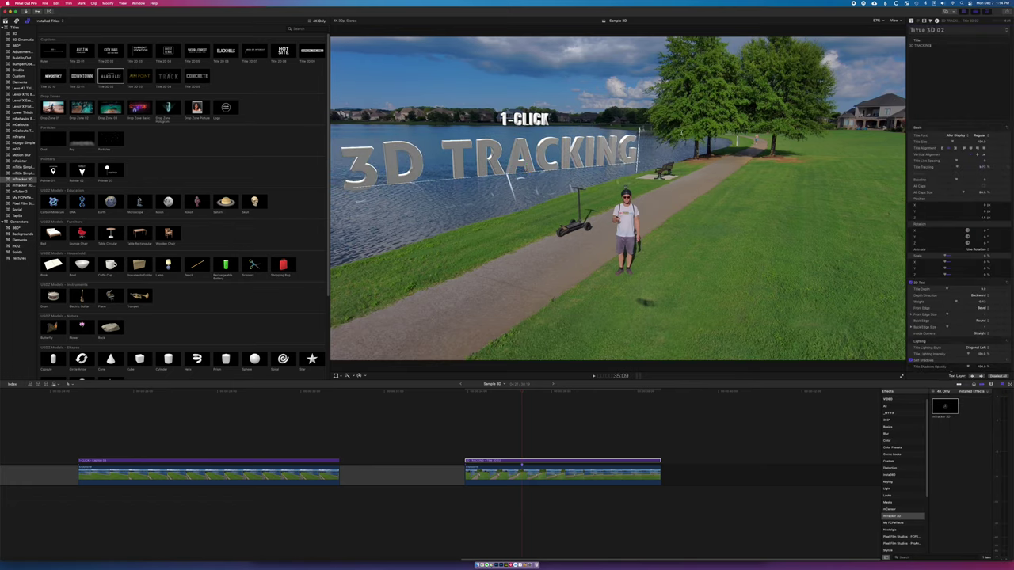
pyautogui.click(963, 134)
pyautogui.click(961, 80)
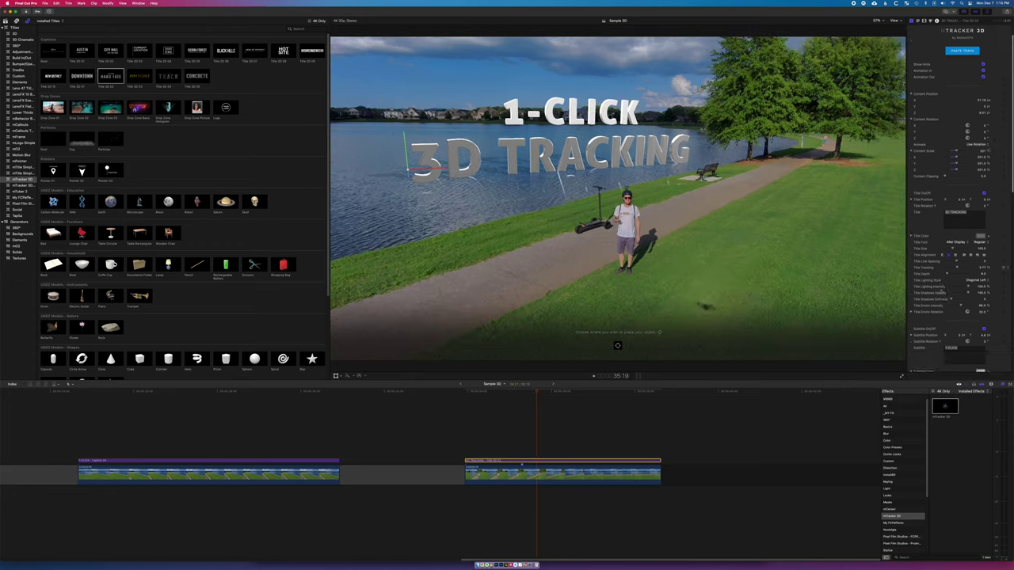
# Color the 3D TRACKING title yellow and the 1-CLICK subtitle turquoise
pyautogui.scroll(-3, 959, 198)
pyautogui.click(981, 157)
pyautogui.click(877, 302)
pyautogui.click(876, 318)
pyautogui.click(981, 294)
pyautogui.click(884, 356)
pyautogui.click(859, 271)
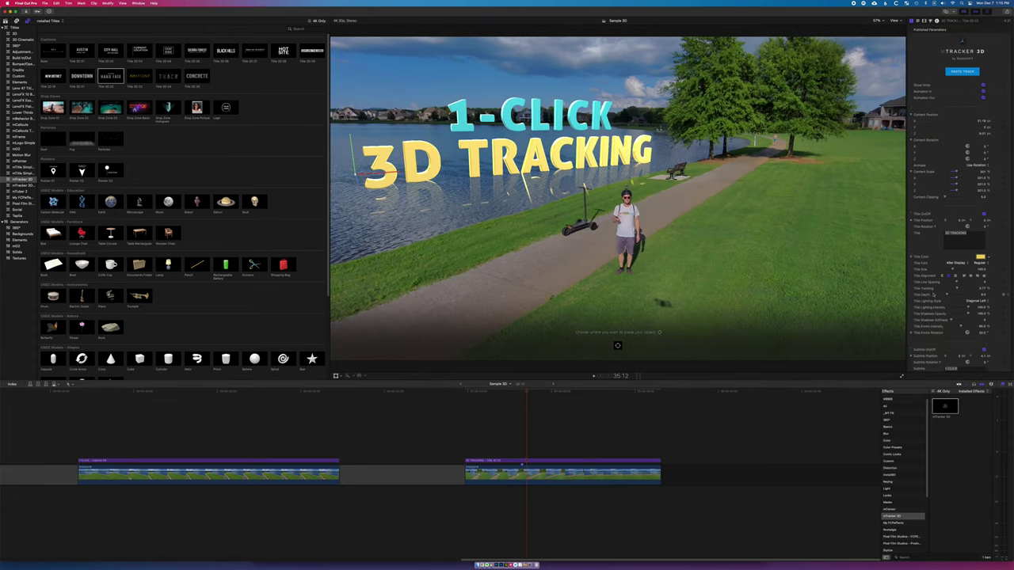
# Lower the title's reflectivity so its reflection on the water is fainter
pyautogui.scroll(-10, 983, 324)
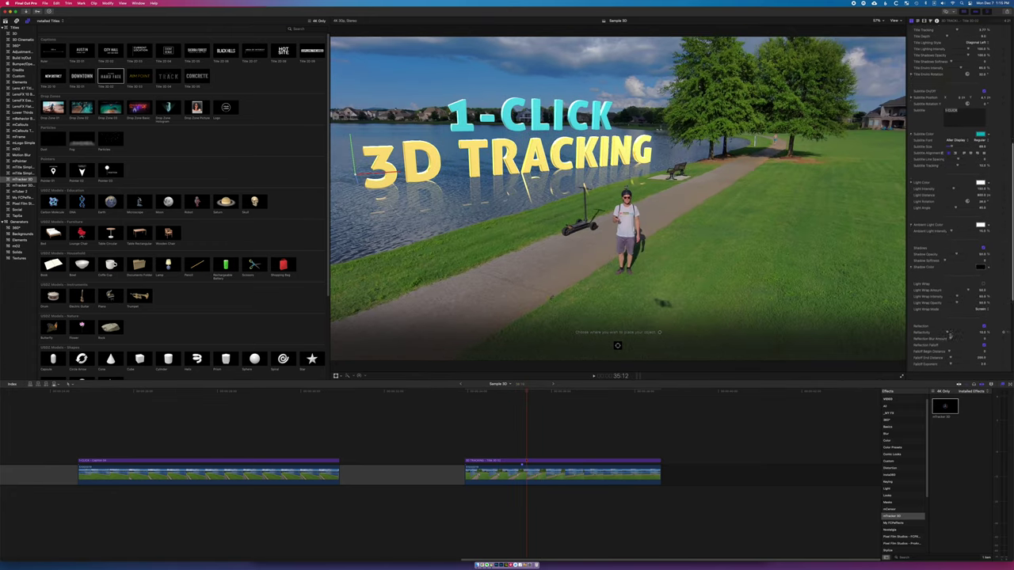
pyautogui.click(984, 324)
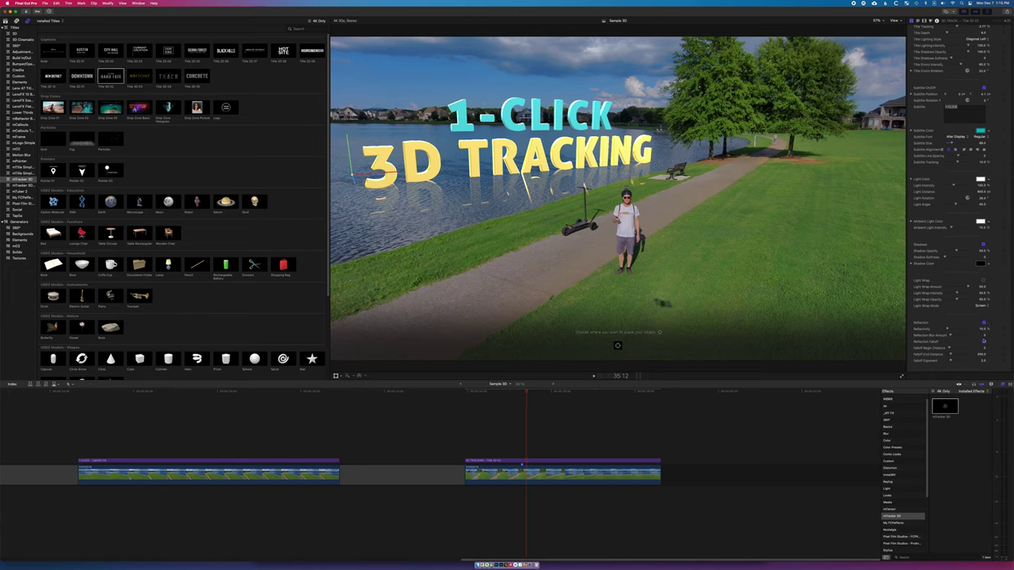
pyautogui.moveTo(947, 330); pyautogui.dragTo(945, 329)
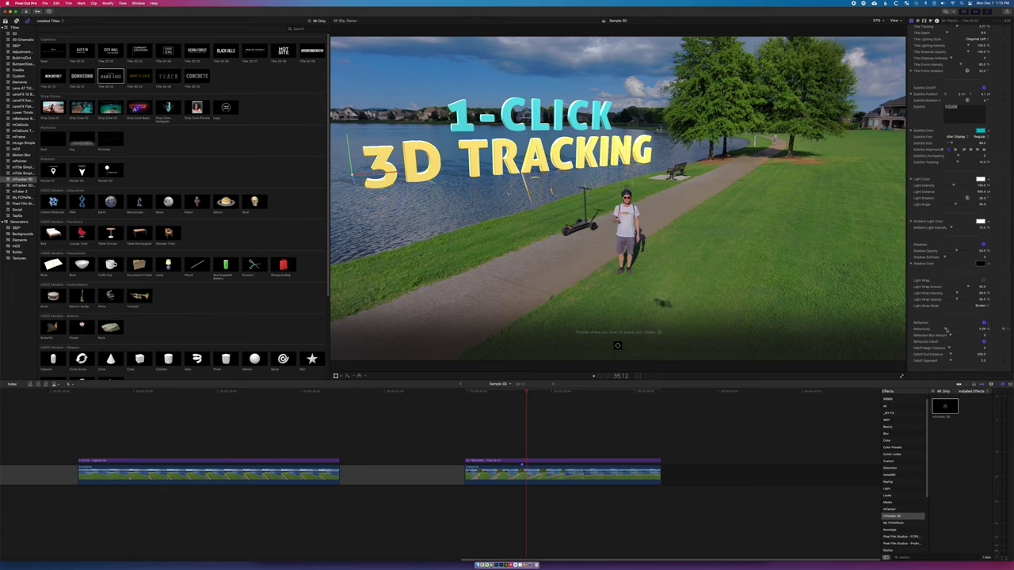
pyautogui.scroll(3, 984, 279)
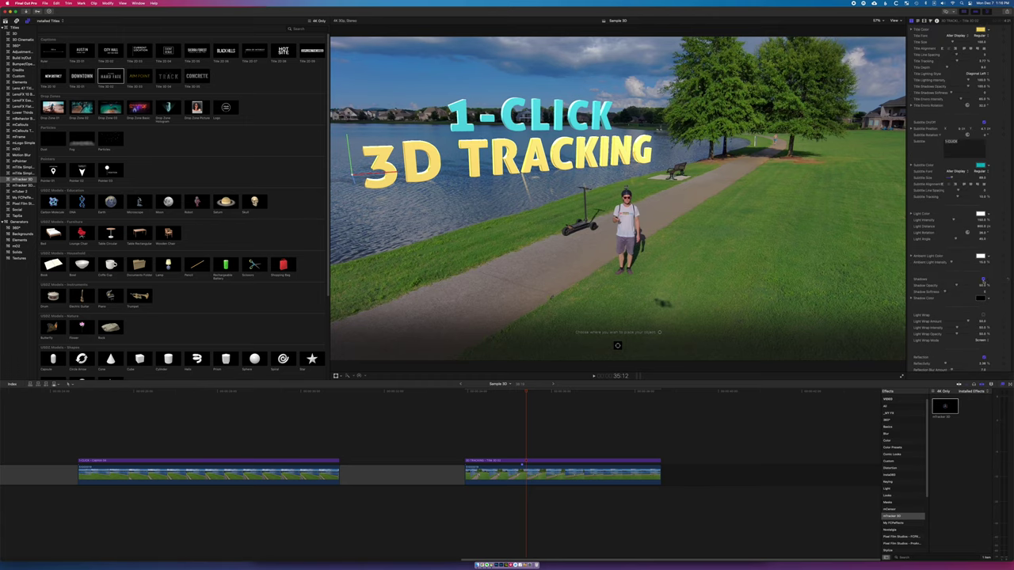
# Adjust the title's light intensity, rotation and angle, and check the result across the clip
pyautogui.moveTo(981, 223); pyautogui.dragTo(981, 231)
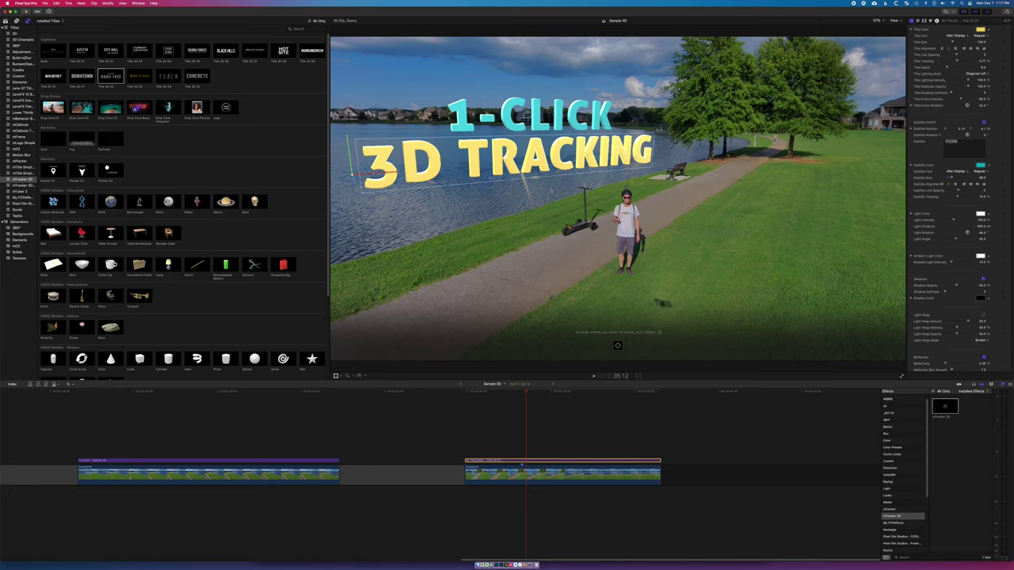
pyautogui.press('space')
pyautogui.moveTo(981, 232); pyautogui.dragTo(981, 232)
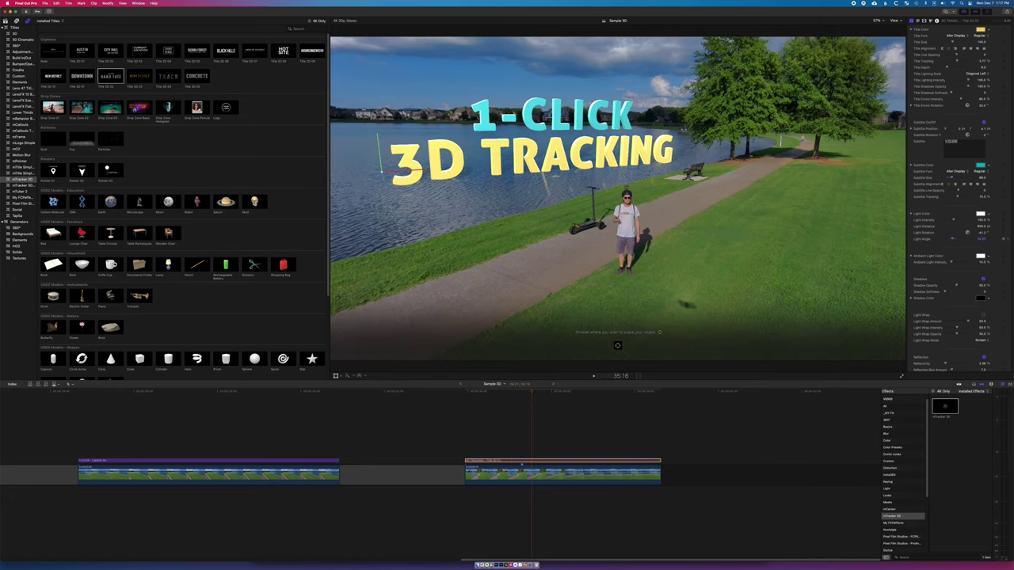
pyautogui.moveTo(982, 220); pyautogui.dragTo(981, 249)
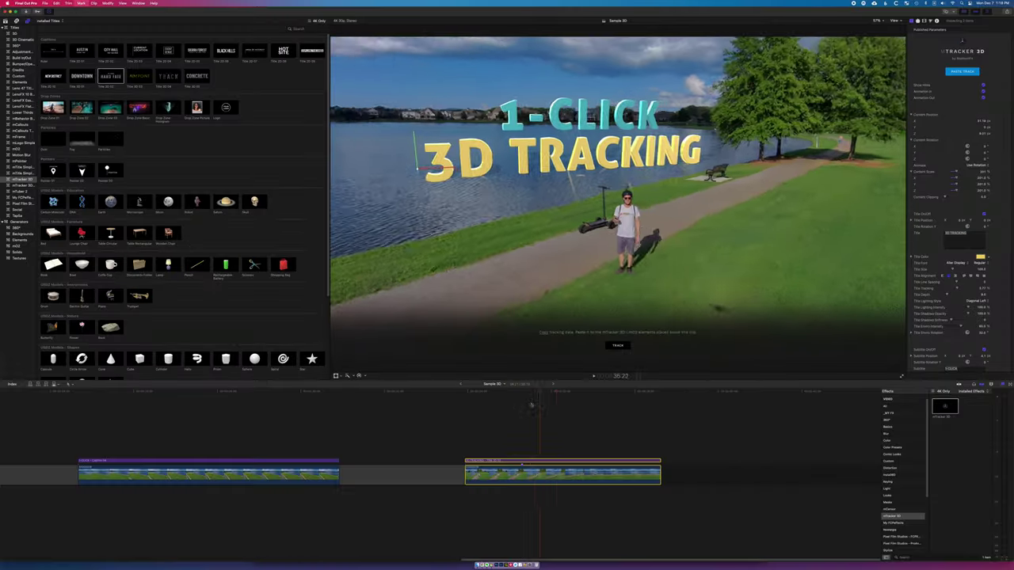
pyautogui.scroll(-10, 949, 222)
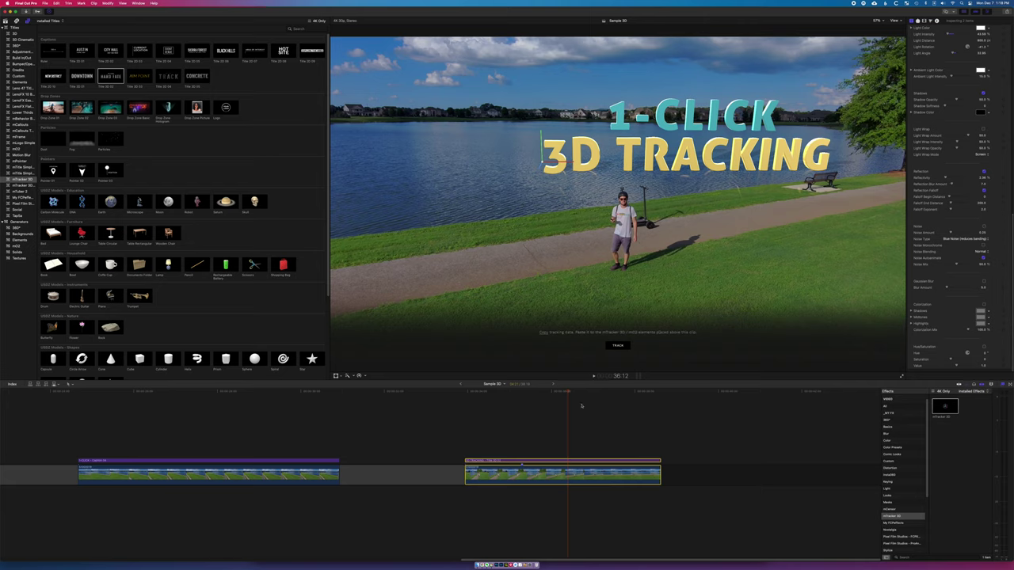
pyautogui.click(623, 394)
pyautogui.moveTo(624, 393); pyautogui.dragTo(506, 415)
pyautogui.scroll(10, 955, 311)
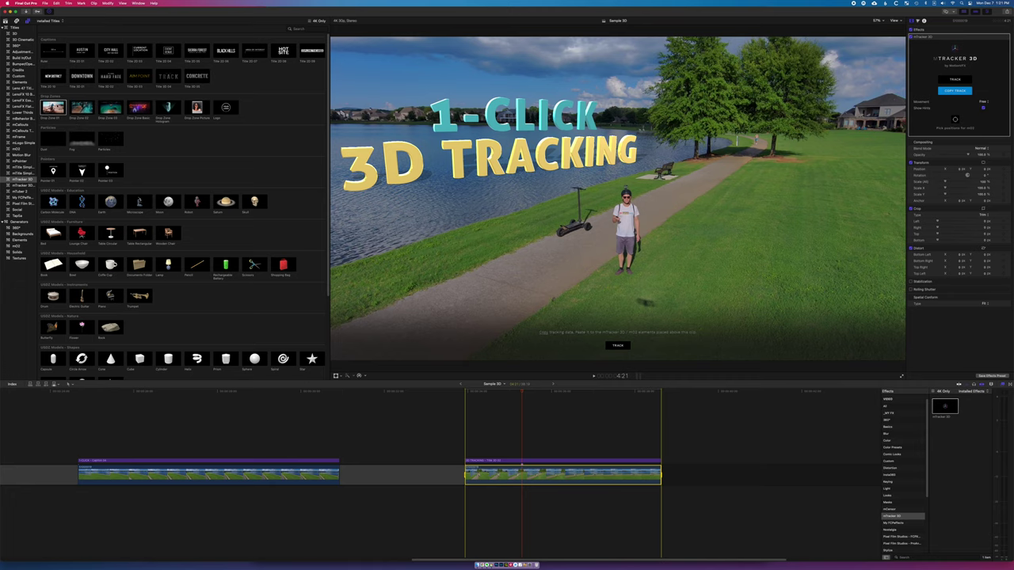
# Add the Drop Zone 01 title above the tracked clip and paste the tracking data into it
pyautogui.click(53, 108)
pyautogui.press('q')
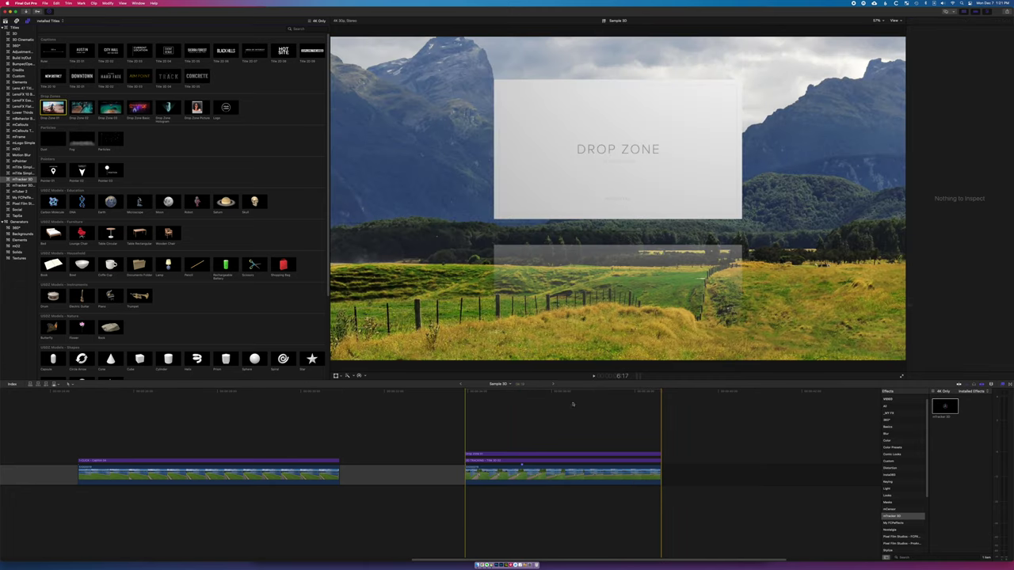
pyautogui.click(566, 392)
pyautogui.click(580, 456)
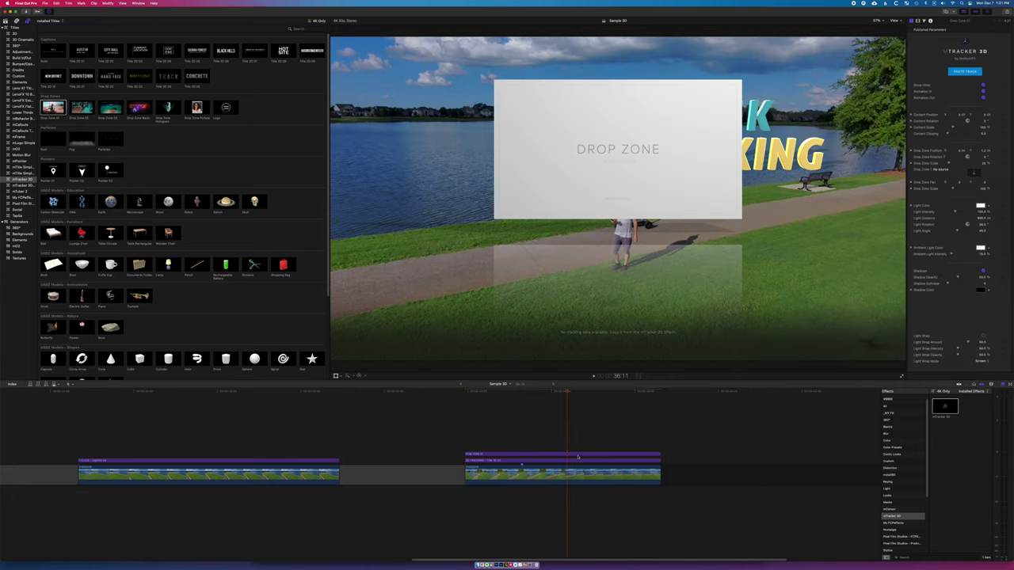
pyautogui.click(580, 455)
pyautogui.click(966, 72)
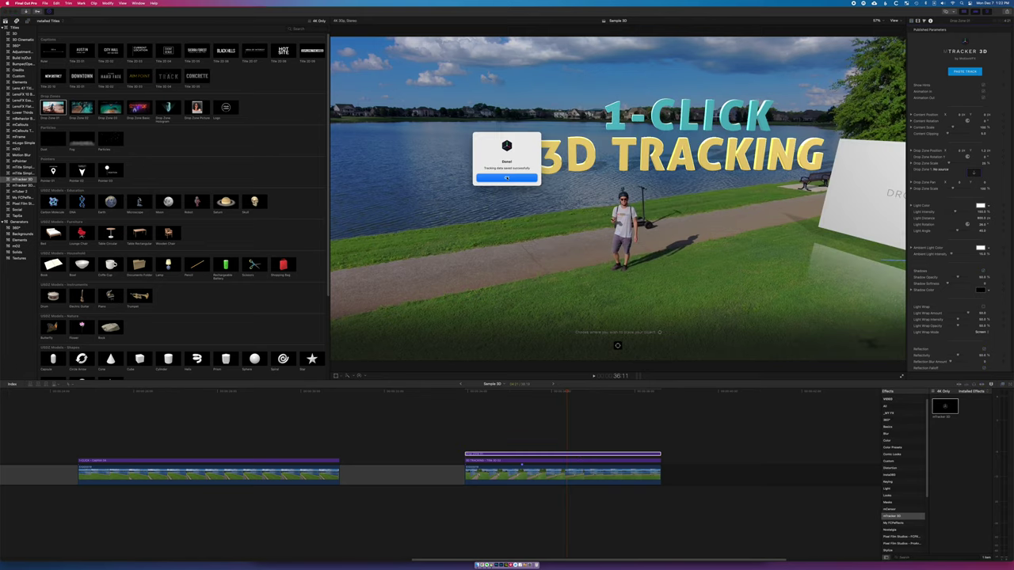
# Anchor the drop zone on the grass beside the path, opposite the lake, and reduce its content scale
pyautogui.moveTo(533, 392)
pyautogui.mouseDown()
pyautogui.moveTo(484, 391)
pyautogui.moveTo(522, 393)
pyautogui.mouseUp()
pyautogui.click(773, 203)
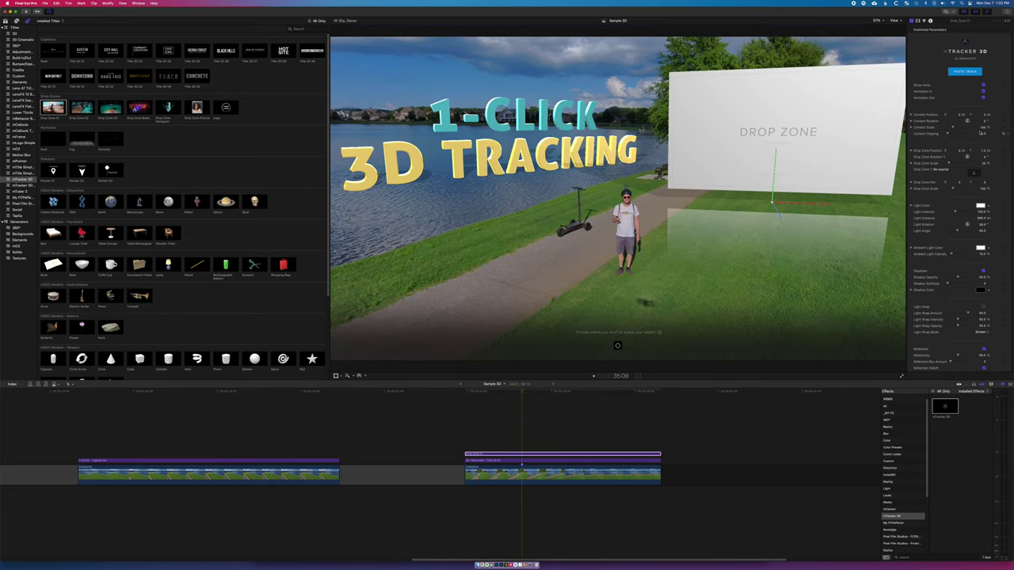
pyautogui.moveTo(984, 126); pyautogui.dragTo(984, 133)
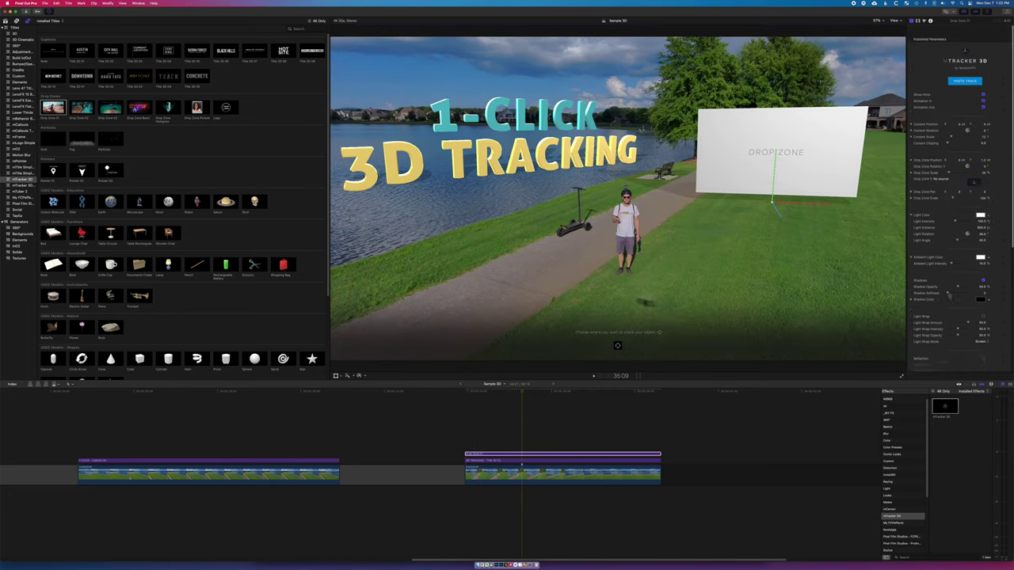